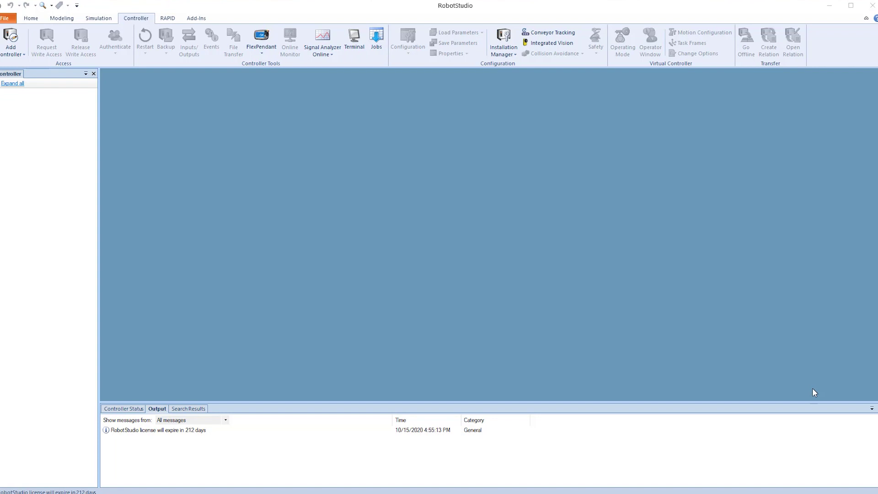
# Filter the add-in gallery to RobotWare-Addin and view RW Lincoln ArcLink-XT details and versions
pyautogui.click(198, 20)
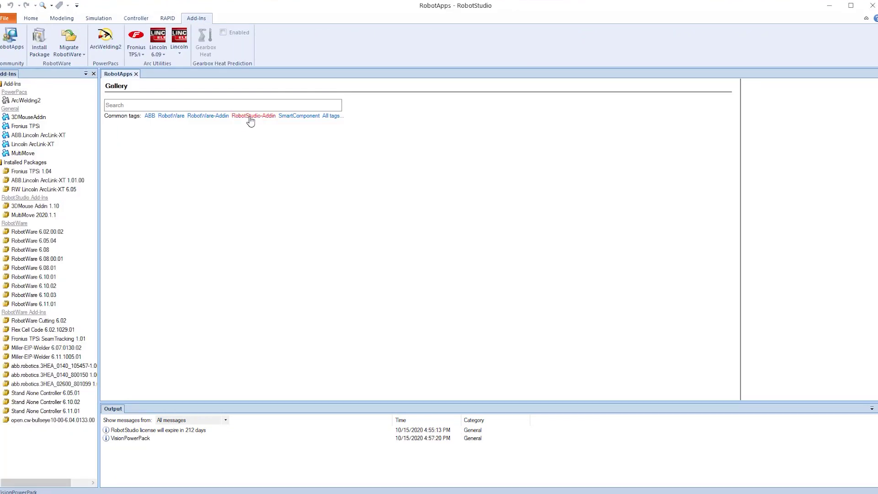
pyautogui.click(199, 117)
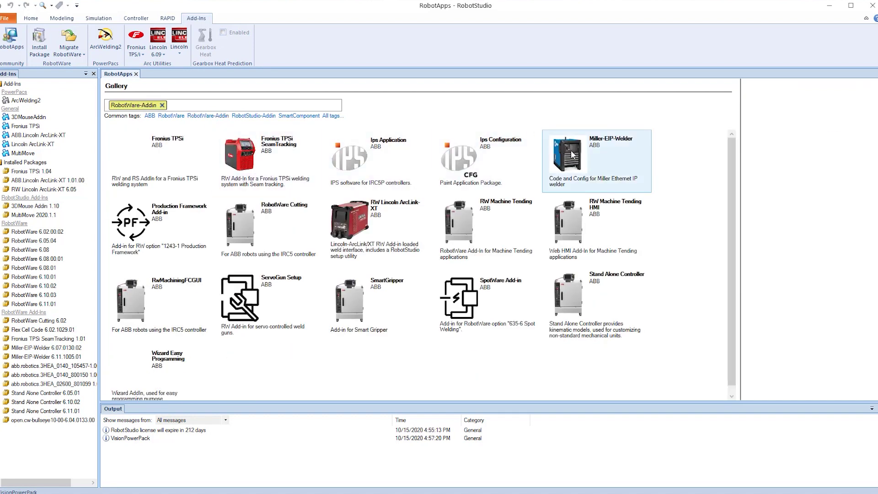
pyautogui.click(375, 210)
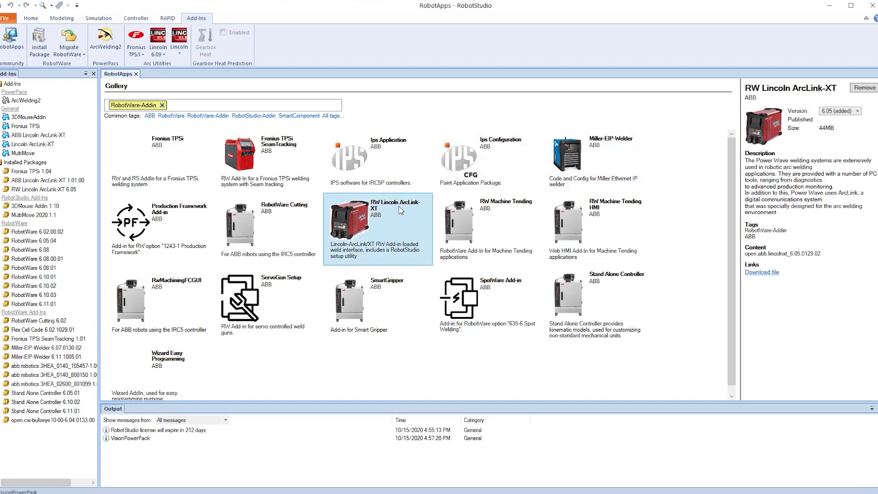
pyautogui.click(858, 111)
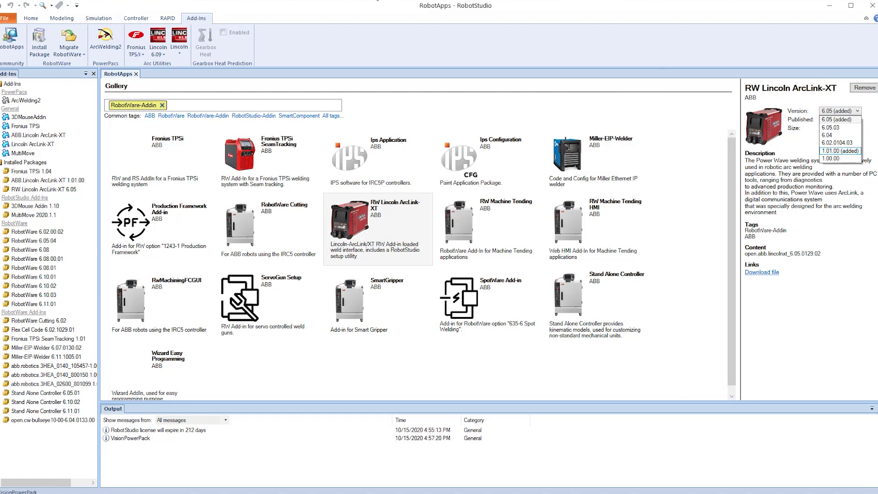
# Select the installed ABB Lincoln ArcLink-XT 1.01.00 package and bring up its actions
pyautogui.click(37, 164)
pyautogui.click(37, 164)
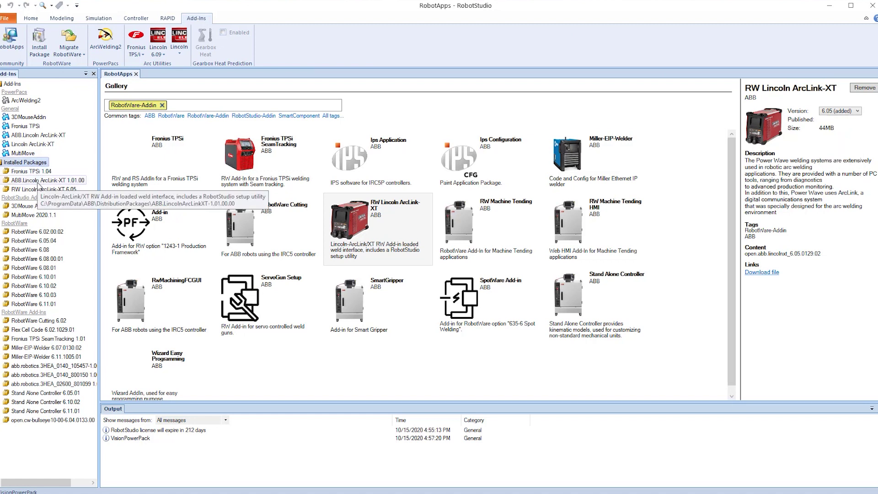
pyautogui.click(39, 181)
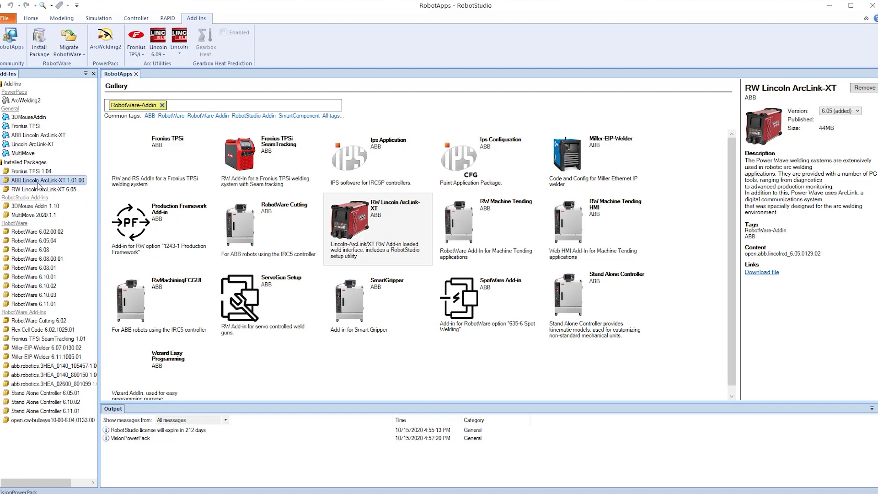
pyautogui.rightClick(39, 185)
pyautogui.moveTo(64, 220)
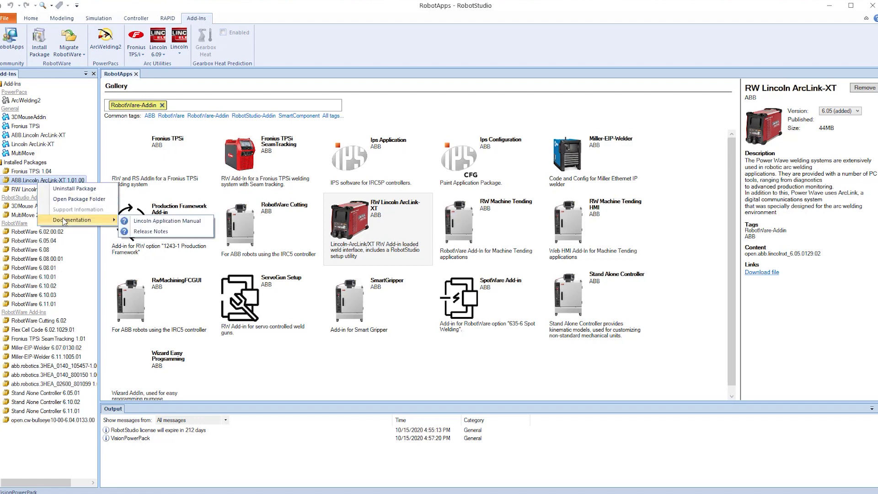
pyautogui.click(155, 222)
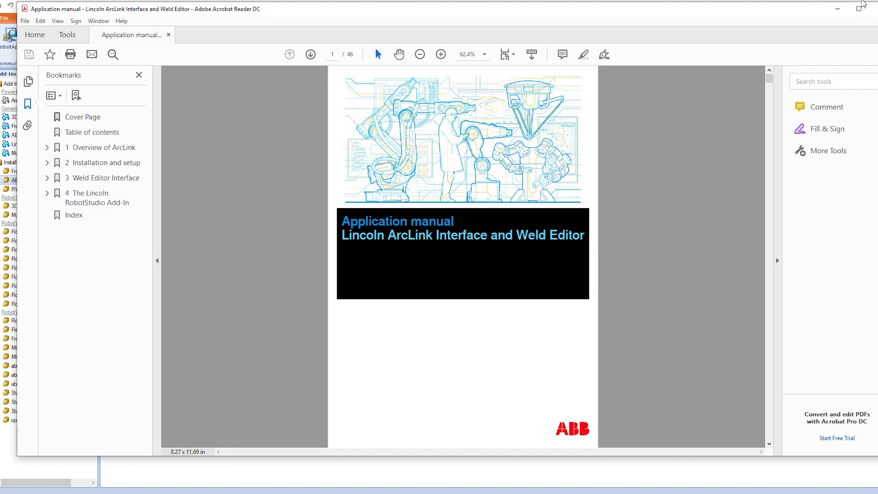
pyautogui.click(875, 14)
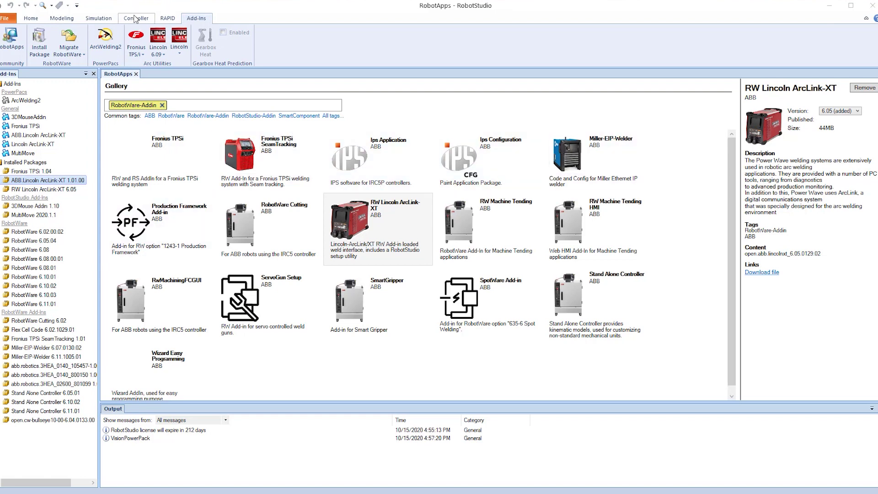
# Launch Installation Manager 6 from the Controller tab
pyautogui.click(136, 19)
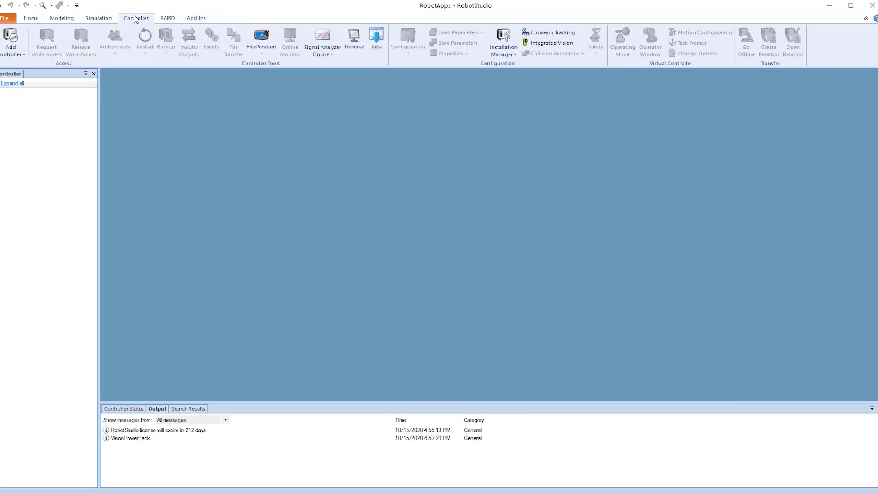
pyautogui.click(515, 55)
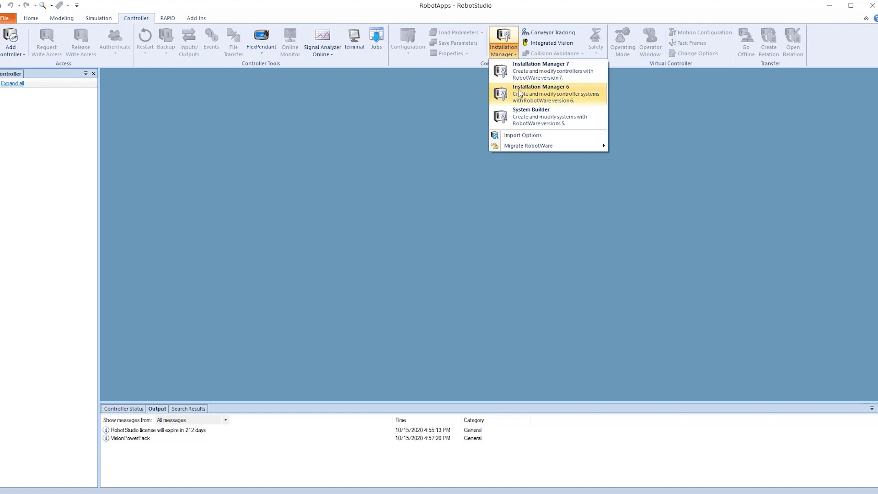
pyautogui.click(519, 92)
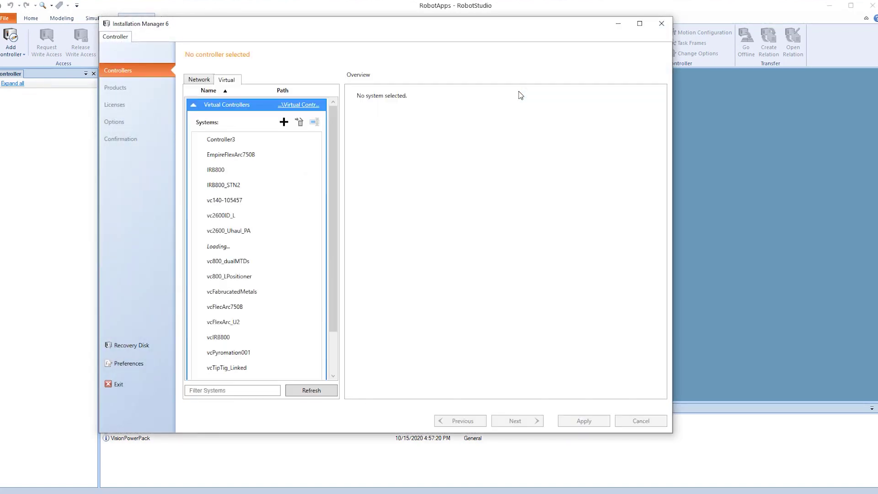
pyautogui.click(198, 81)
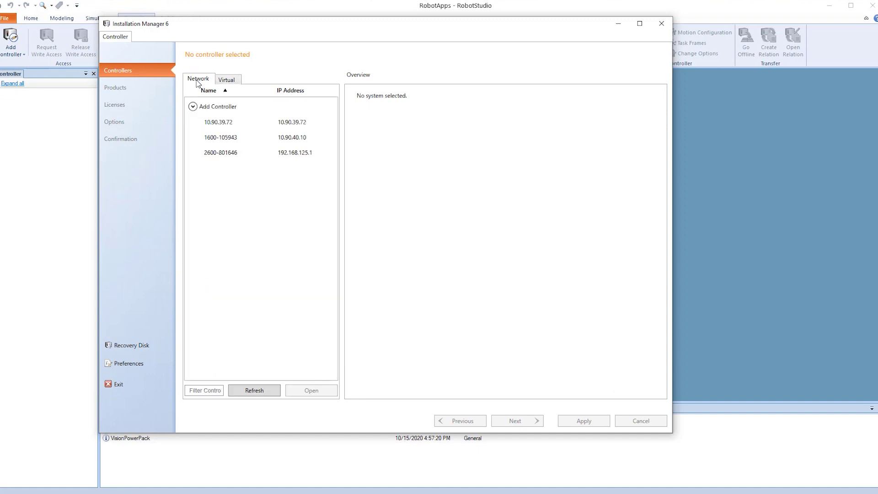
pyautogui.click(203, 153)
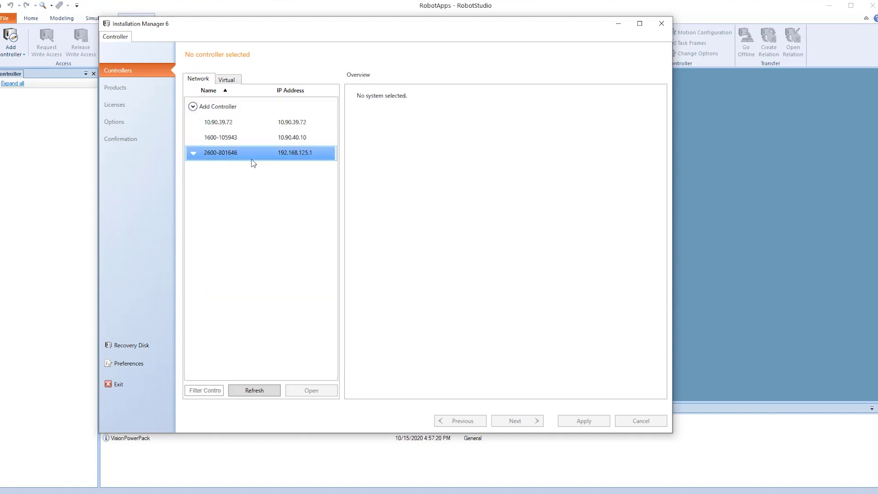
pyautogui.click(283, 153)
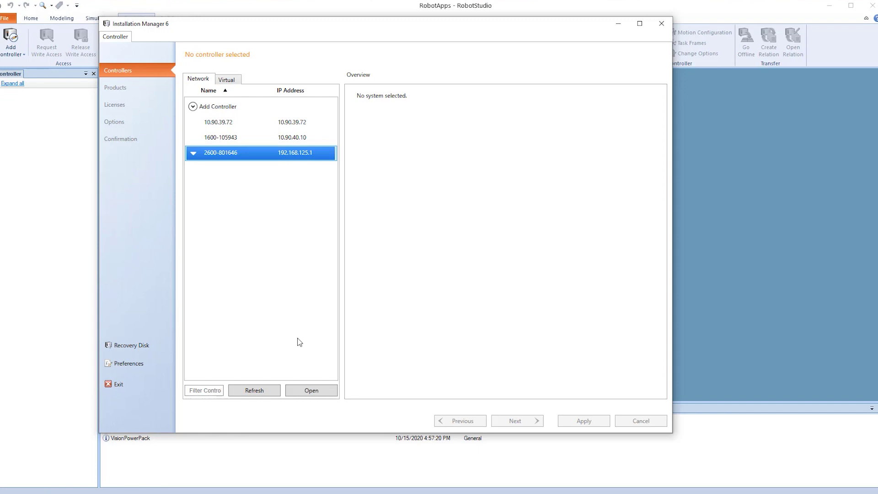
pyautogui.click(301, 389)
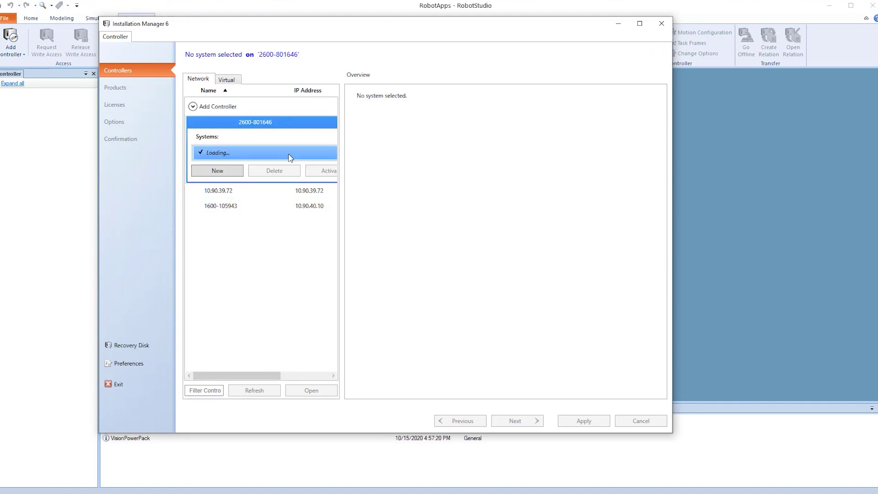
pyautogui.click(289, 157)
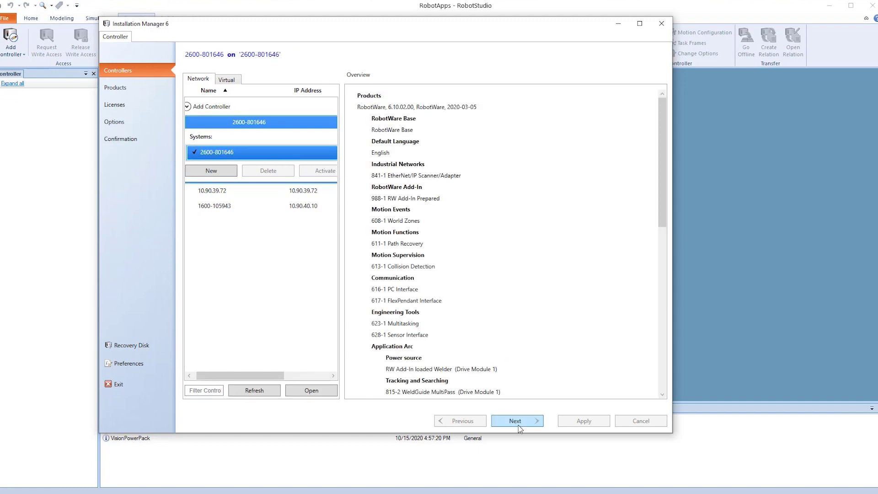
pyautogui.click(518, 421)
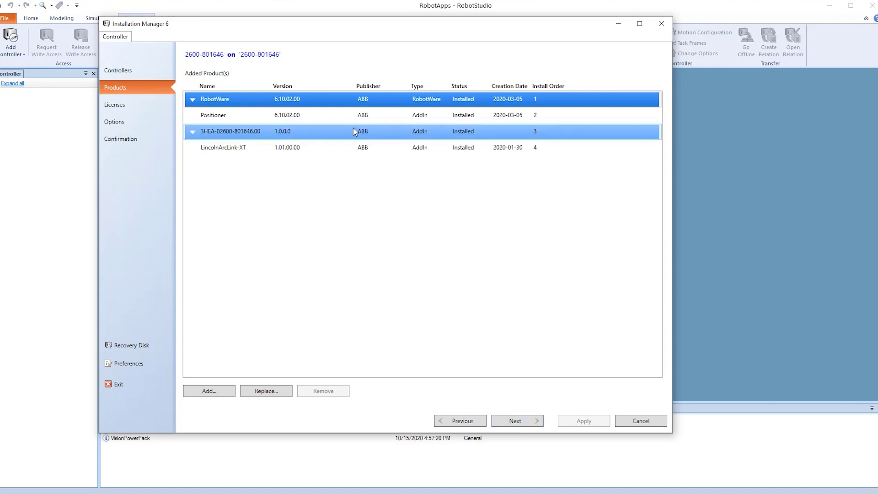
# Review the installed RobotWare and LincolnArcLink-XT products, then go to the Licenses page
pyautogui.click(348, 98)
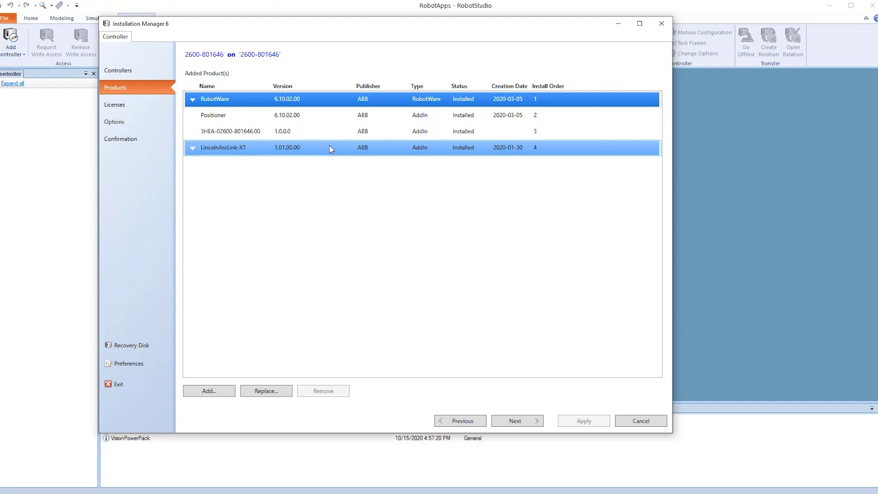
pyautogui.click(516, 422)
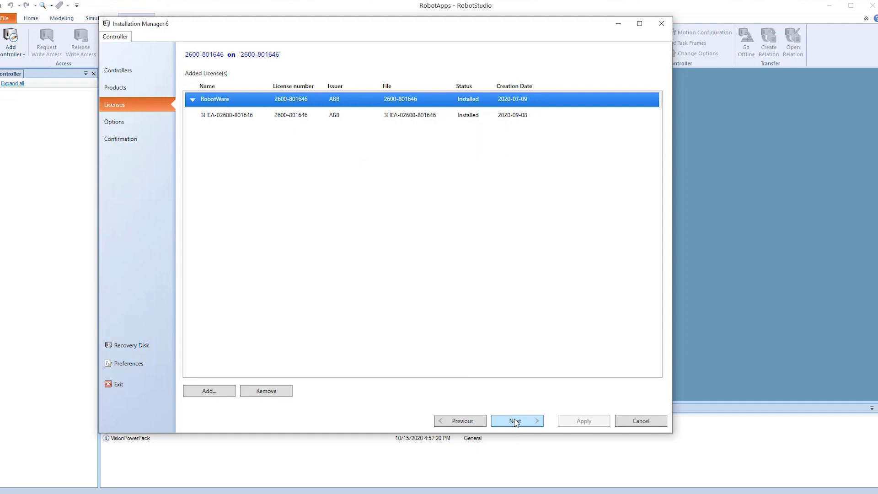
# Review the drive module options, then cancel and close Installation Manager 6 without changes
pyautogui.click(516, 422)
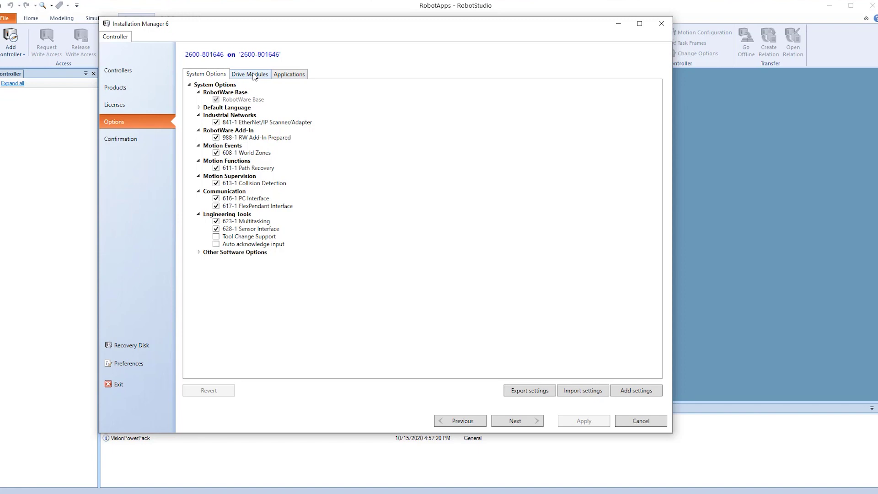
pyautogui.click(254, 75)
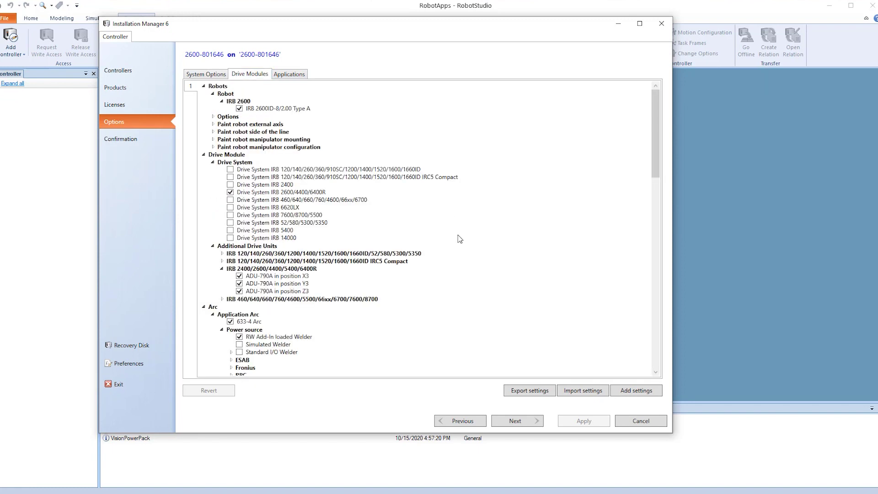
pyautogui.scroll(-15, 459, 239)
pyautogui.scroll(10, 459, 238)
pyautogui.scroll(-20, 460, 239)
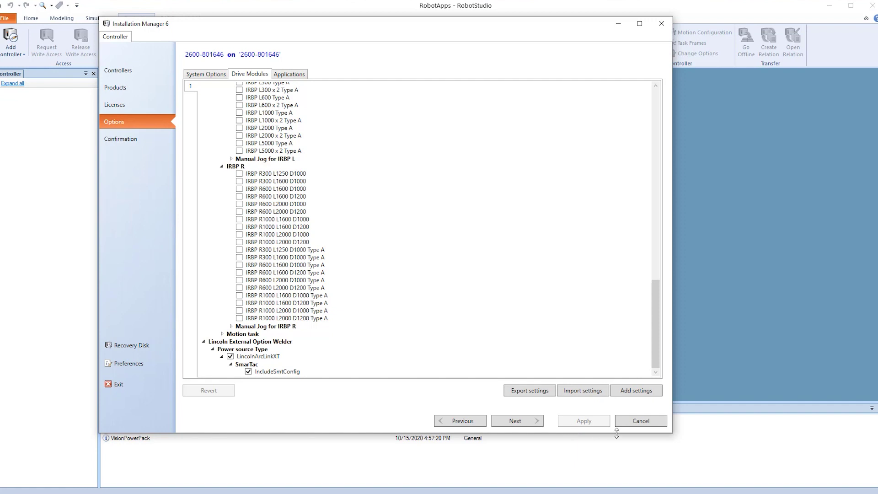
pyautogui.click(641, 421)
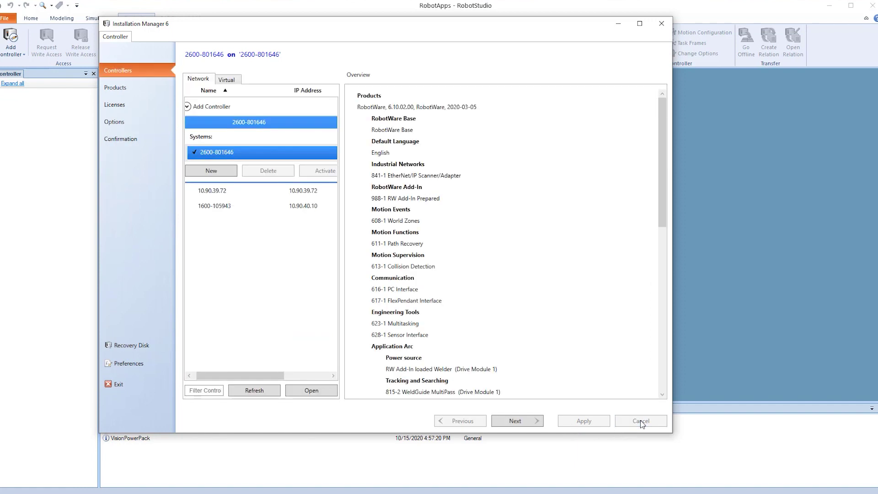
pyautogui.click(662, 23)
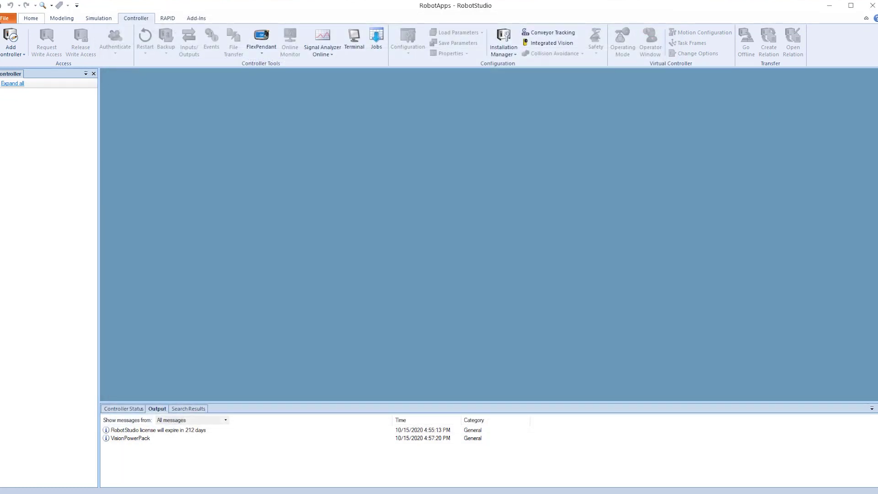
pyautogui.click(11, 35)
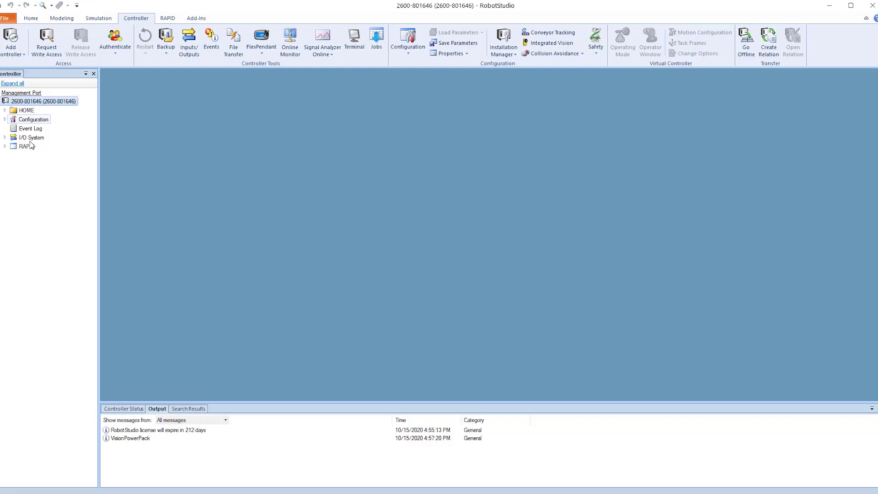
pyautogui.click(197, 19)
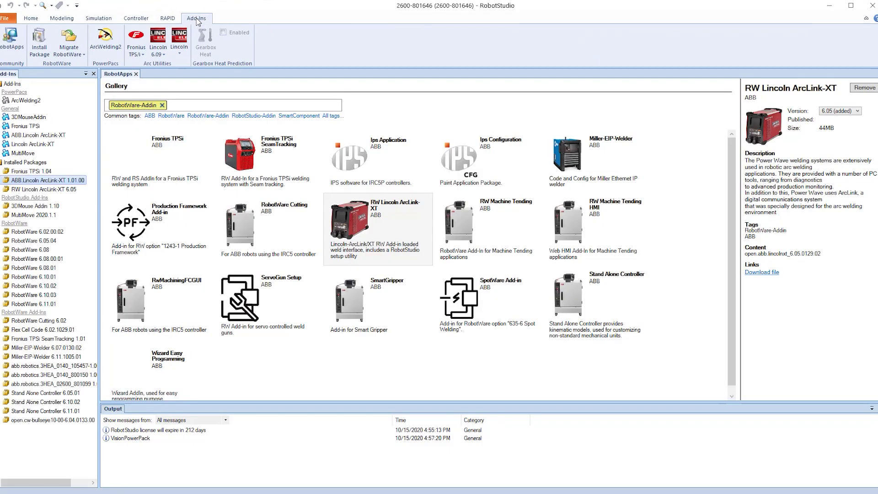
pyautogui.click(183, 40)
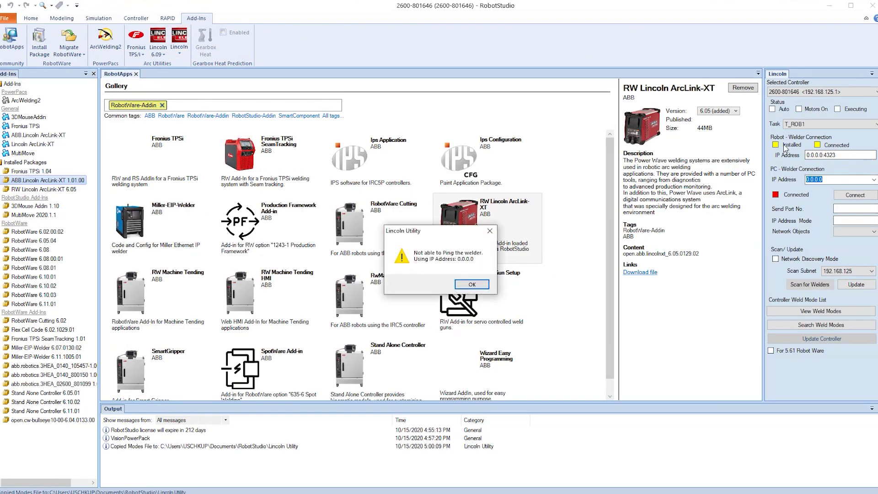
pyautogui.click(473, 285)
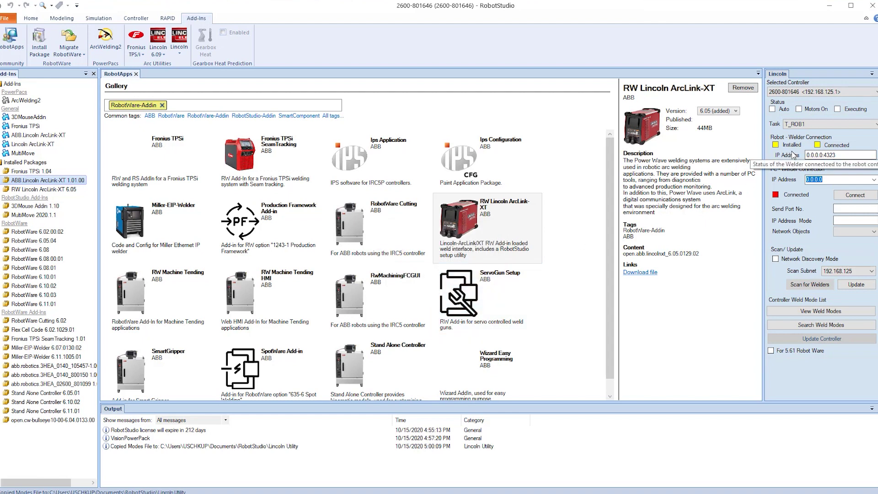
# Set the PC IP address to 192.168.125.202 and connect to the Power Wave R450 welder
pyautogui.click(829, 179)
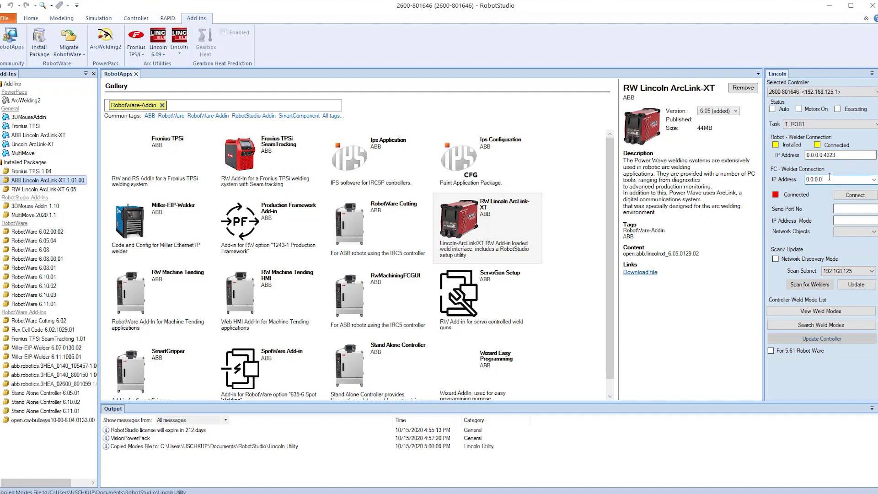
pyautogui.press('BackSpace')
pyautogui.press('BackSpace')
pyautogui.press('BackSpace')
pyautogui.press('BackSpace')
pyautogui.press('BackSpace')
pyautogui.press('BackSpace')
pyautogui.press('BackSpace')
pyautogui.write('192.168.125.202')
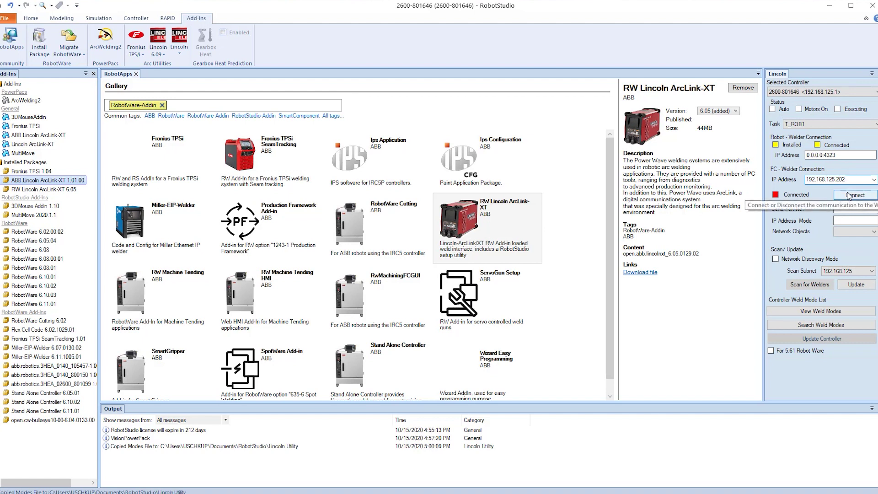
pyautogui.click(849, 196)
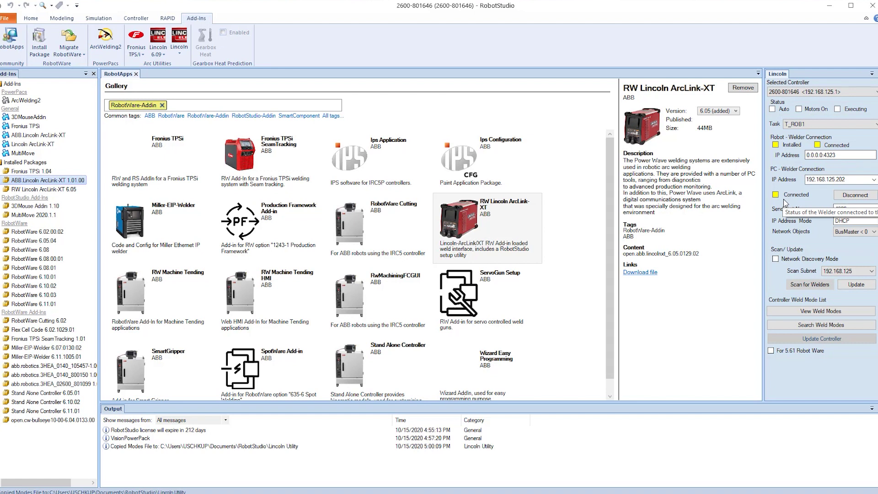
pyautogui.click(815, 314)
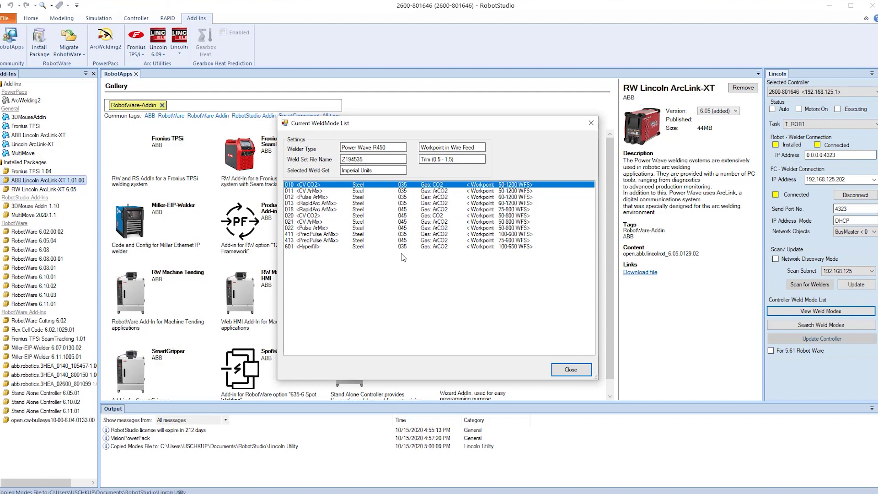
# Close the current weld mode list and bring up the Lincoln Weld Mode Search
pyautogui.click(572, 370)
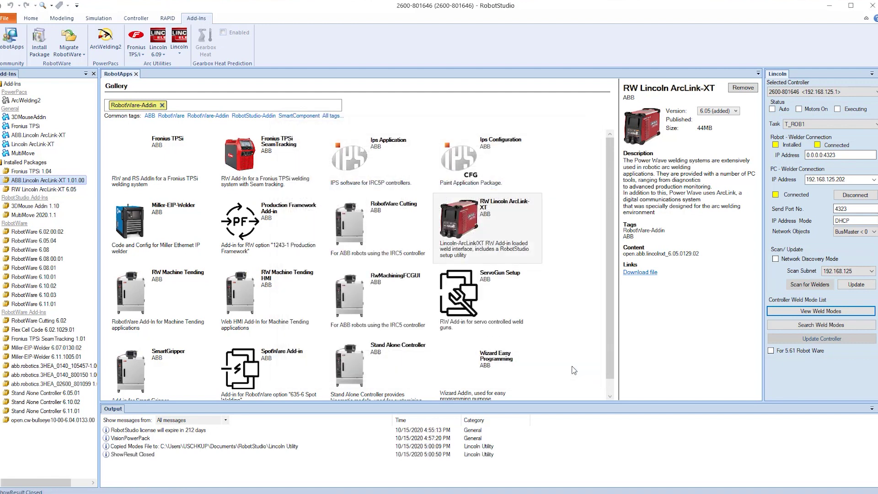
pyautogui.click(808, 326)
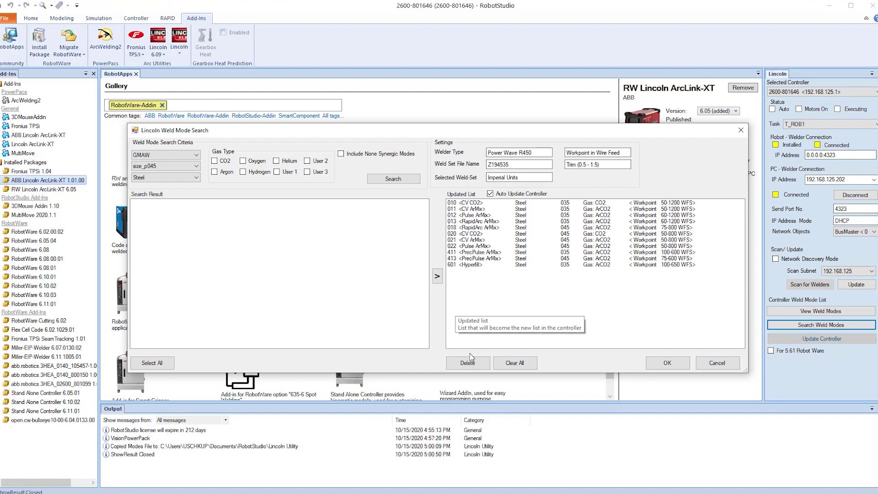
# Clear the Updated List, search GMAW size_p045 Steel, and add all five modes (018–413)
pyautogui.click(511, 363)
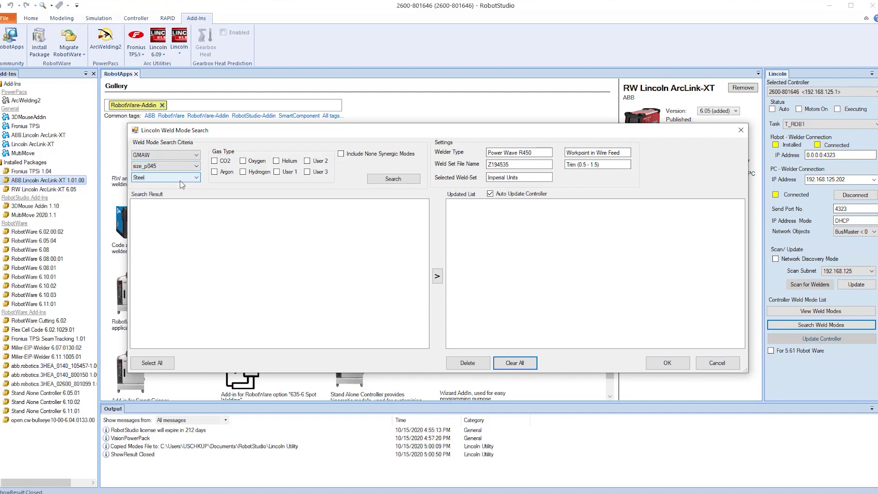
pyautogui.click(383, 179)
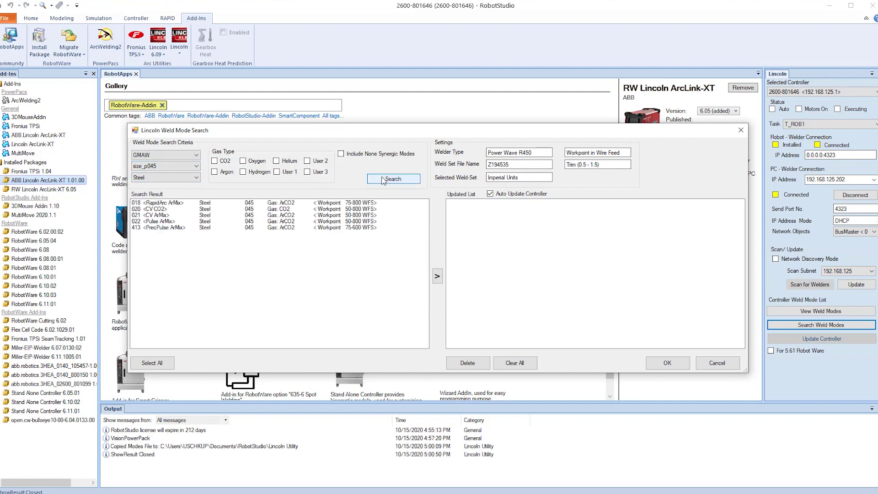
pyautogui.click(153, 364)
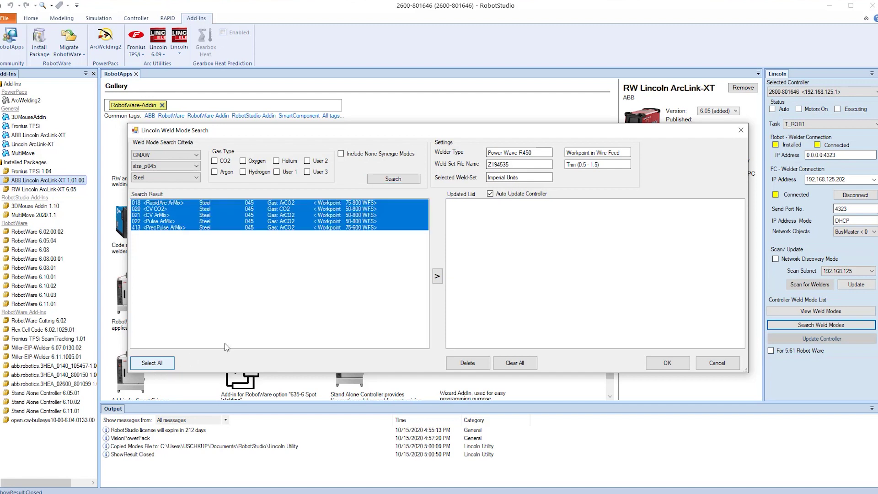
pyautogui.click(441, 281)
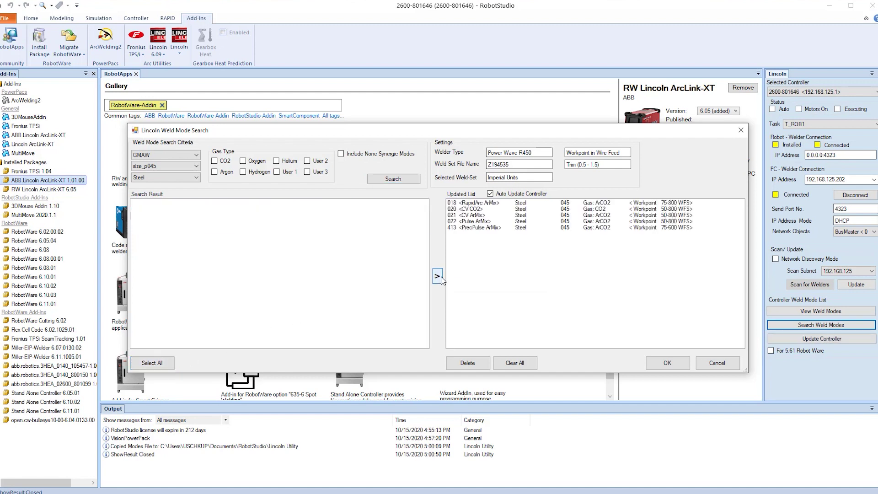
pyautogui.click(196, 166)
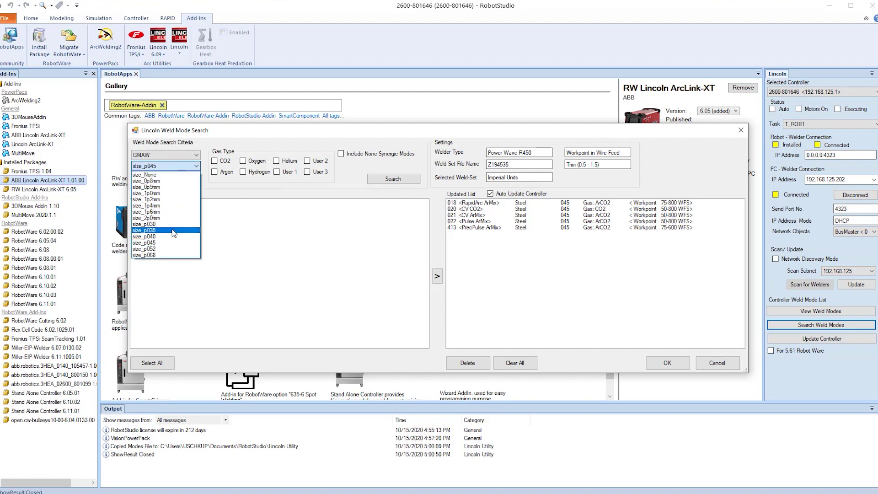
# Search steel modes for size_p035 wire, add all six results, and apply the list to the controller
pyautogui.click(172, 231)
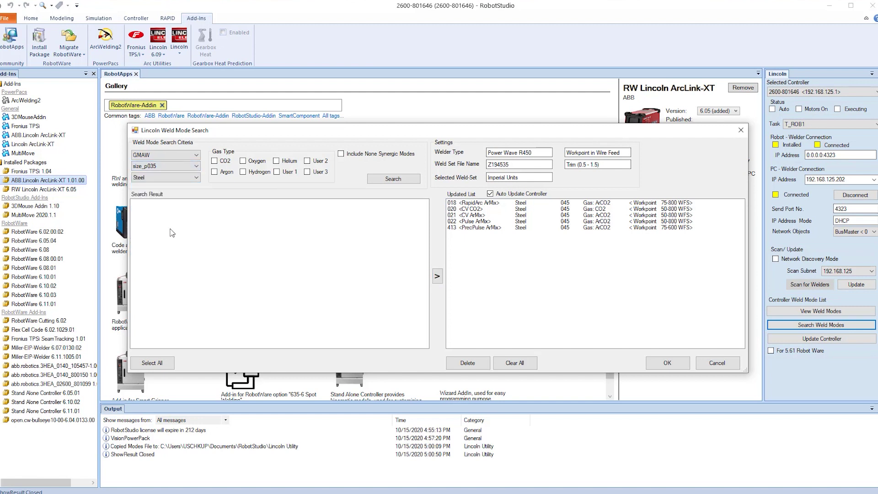
pyautogui.click(162, 364)
pyautogui.click(416, 179)
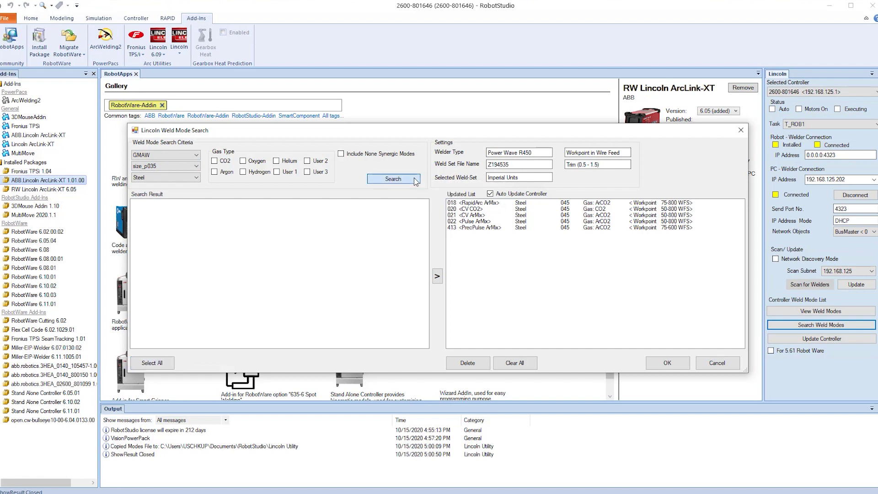
pyautogui.click(151, 363)
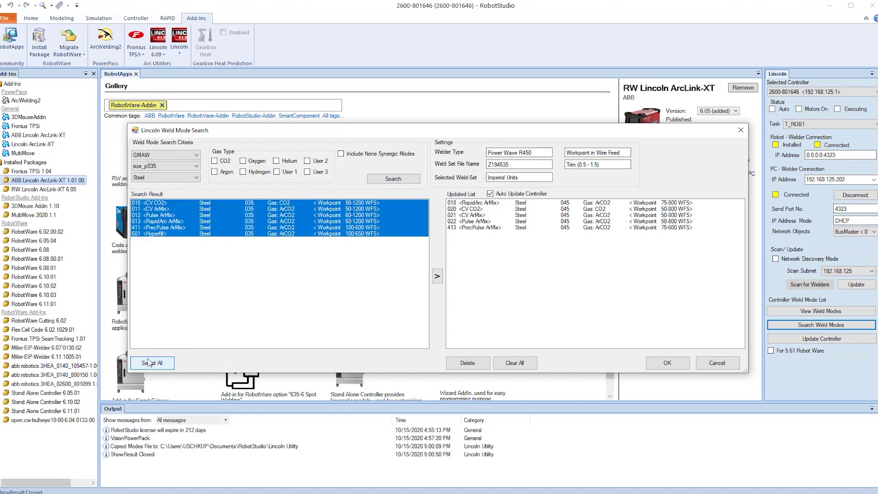
pyautogui.click(436, 277)
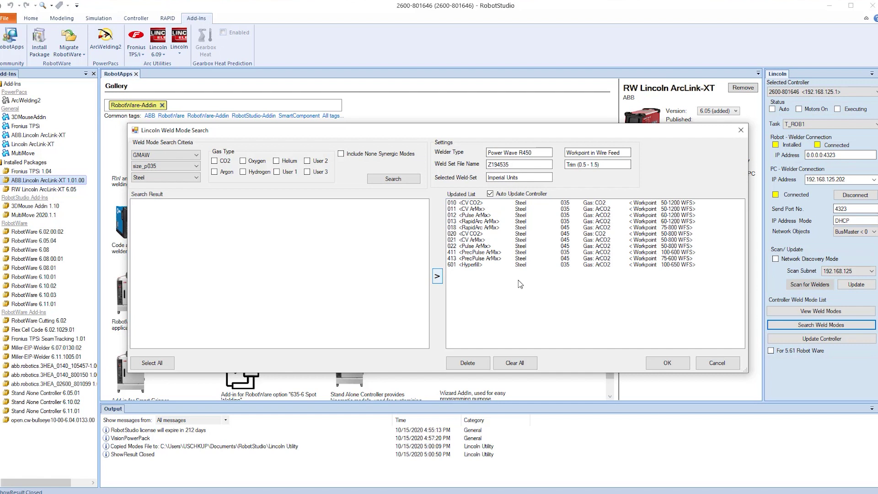
pyautogui.click(657, 364)
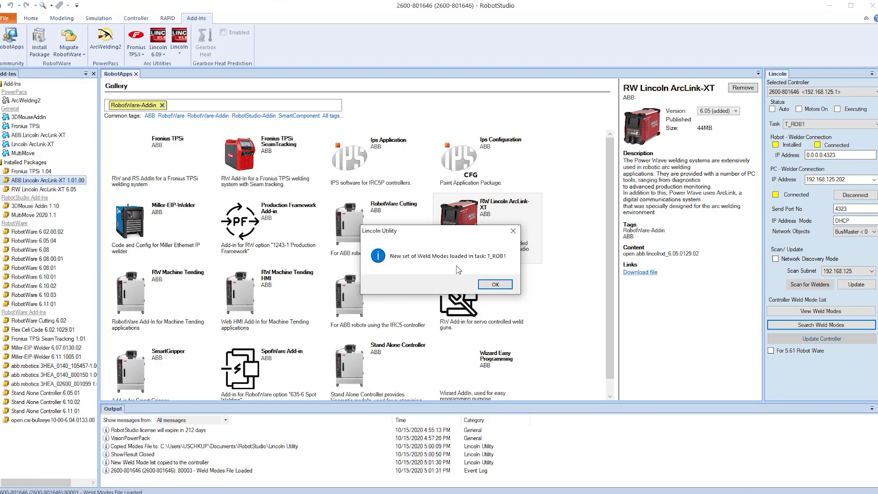
# Dismiss the confirmation that the new weld modes are loaded in task T_ROB1
pyautogui.click(493, 287)
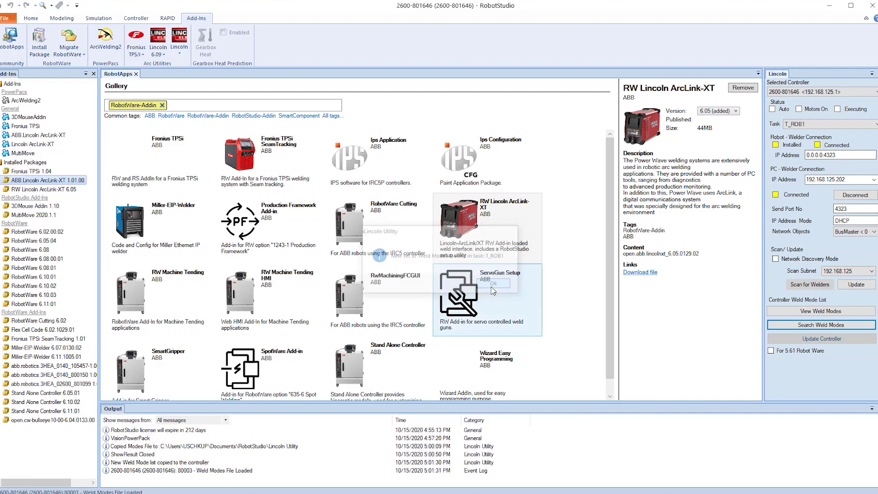